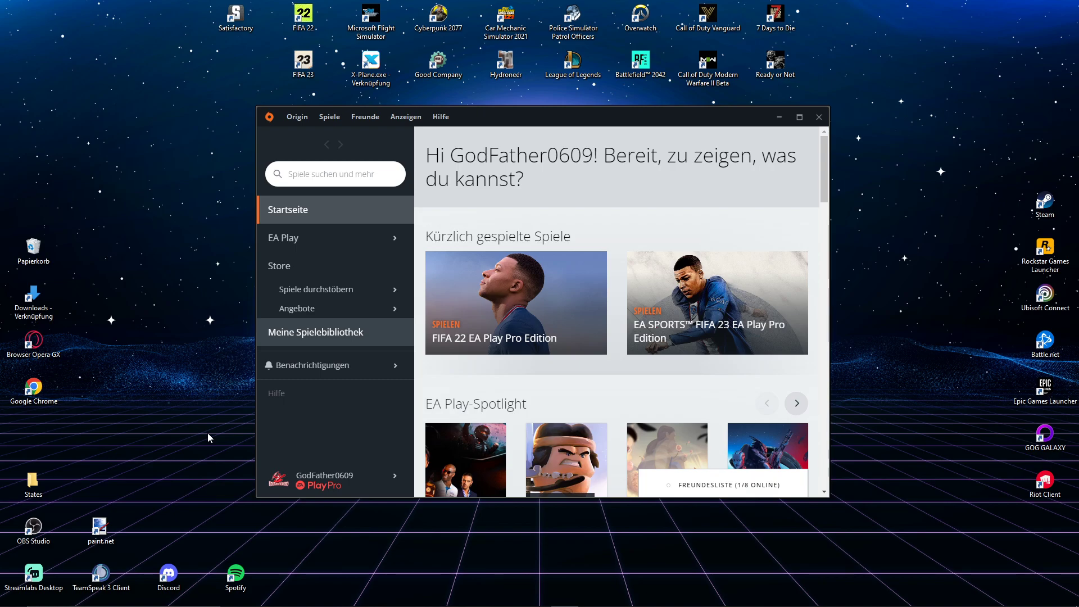
Open and close the Origin profile menu, then bring up the taskbar menu for Task Manager.
{"action": "left_click", "coordinate": [324, 478]}
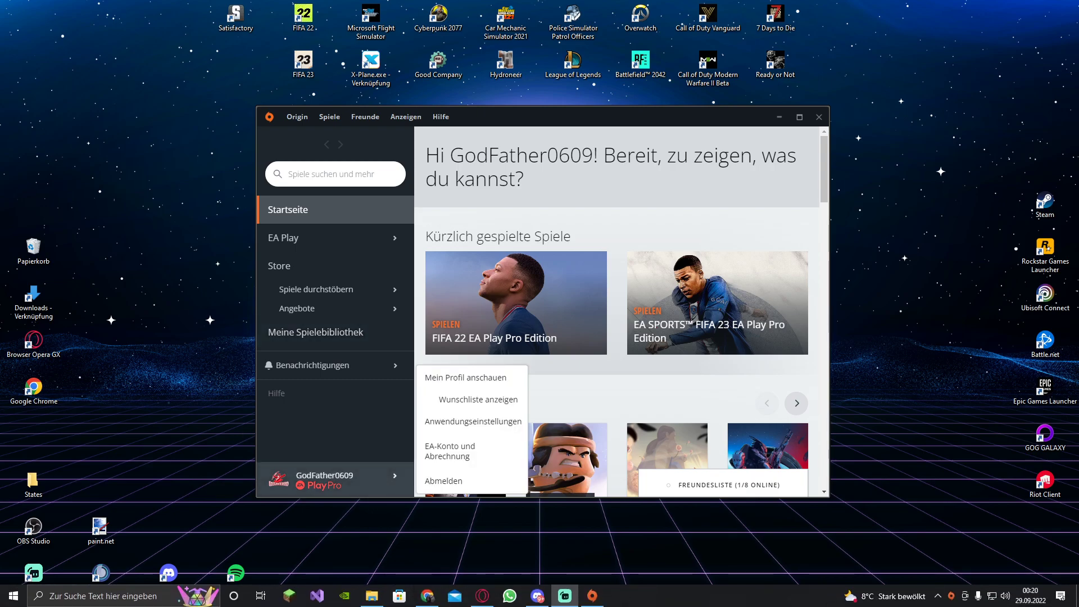
{"action": "left_click", "coordinate": [552, 571]}
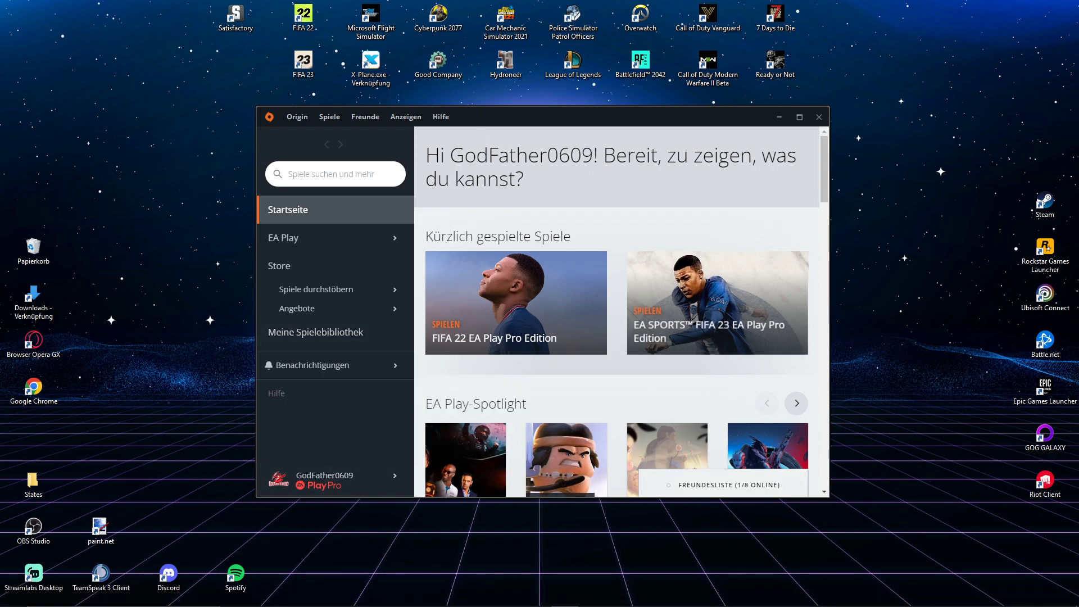
{"action": "right_click", "coordinate": [634, 597]}
In Task Manager, end the Origin app with Task beenden, then close Task Manager.
{"action": "left_click", "coordinate": [675, 542]}
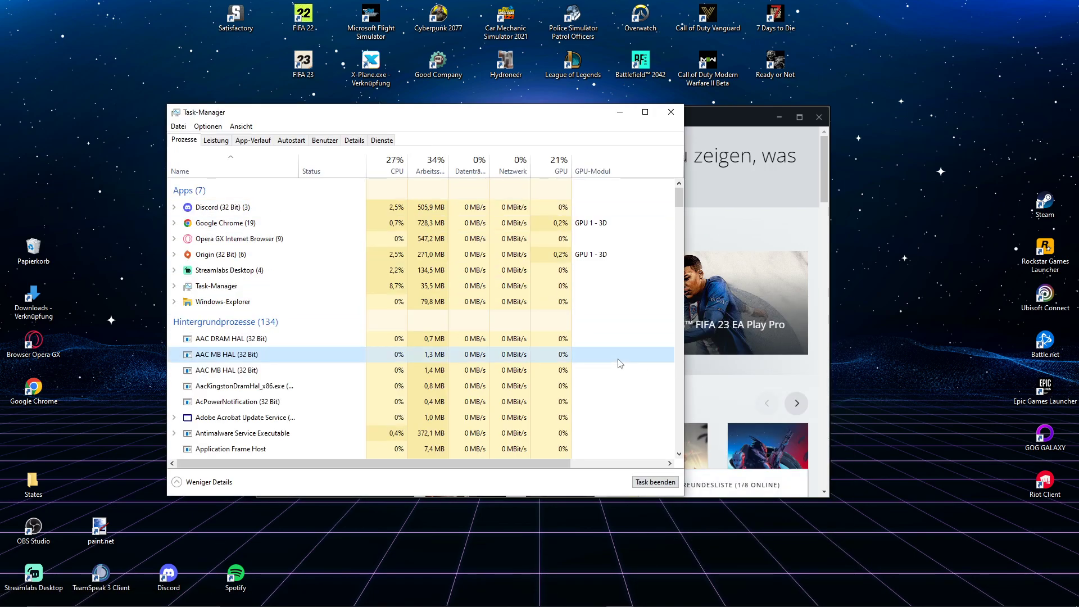
{"action": "scroll", "coordinate": [618, 363], "scroll_direction": "down", "scroll_amount": 15}
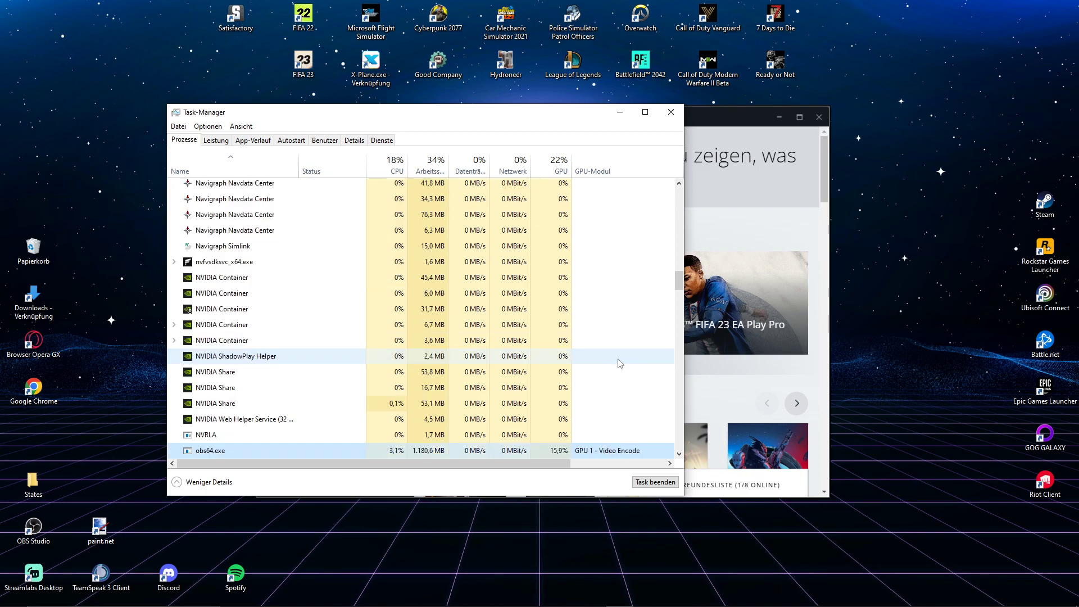
{"action": "scroll", "coordinate": [278, 397], "scroll_direction": "down", "scroll_amount": 2}
{"action": "scroll", "coordinate": [278, 396], "scroll_direction": "down", "scroll_amount": 1}
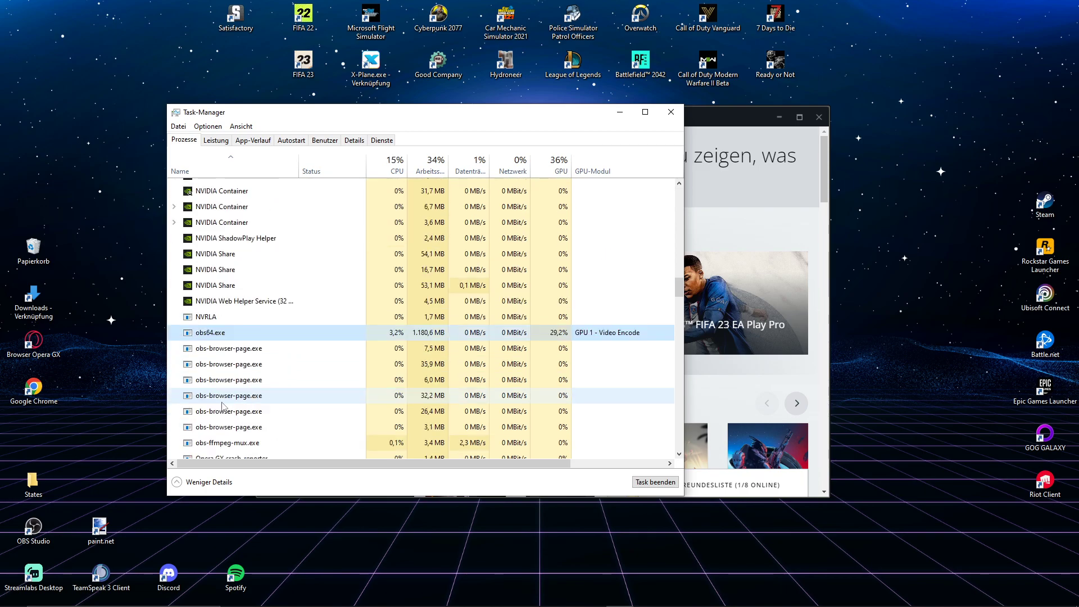
{"action": "scroll", "coordinate": [278, 396], "scroll_direction": "up", "scroll_amount": 3}
{"action": "left_click_drag", "start_coordinate": [679, 286], "coordinate": [682, 176]}
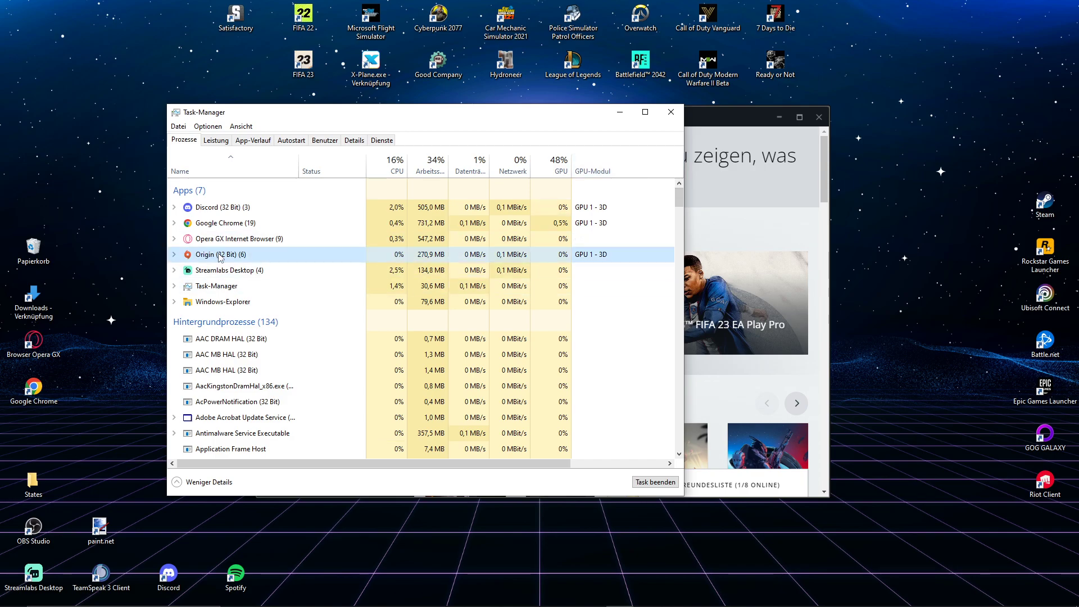
{"action": "right_click", "coordinate": [217, 254]}
{"action": "left_click", "coordinate": [258, 286]}
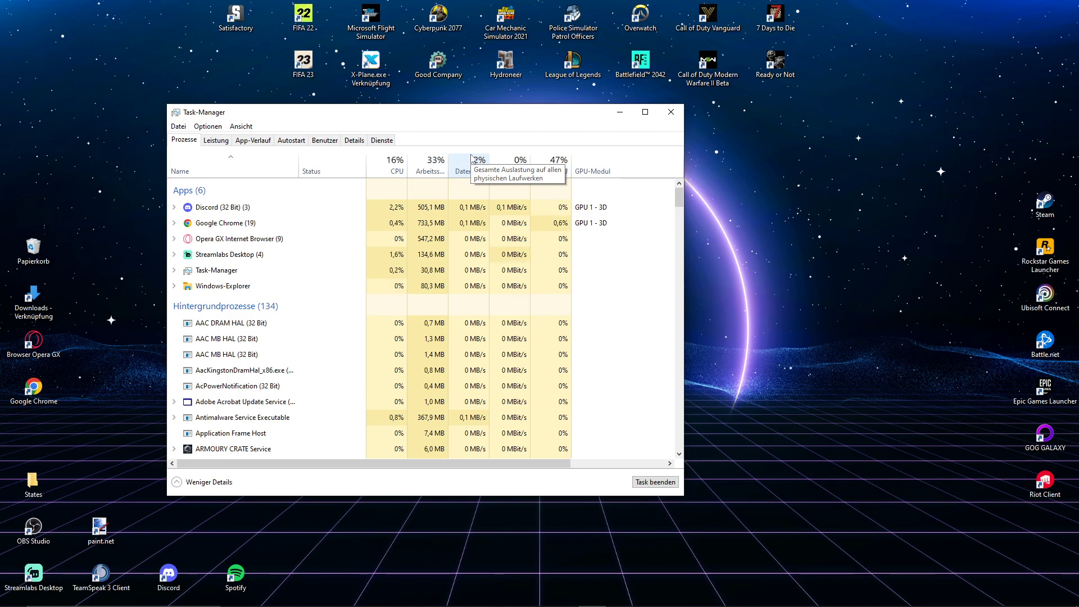
{"action": "left_click", "coordinate": [670, 113]}
{"action": "mouse_move", "coordinate": [381, 603]}
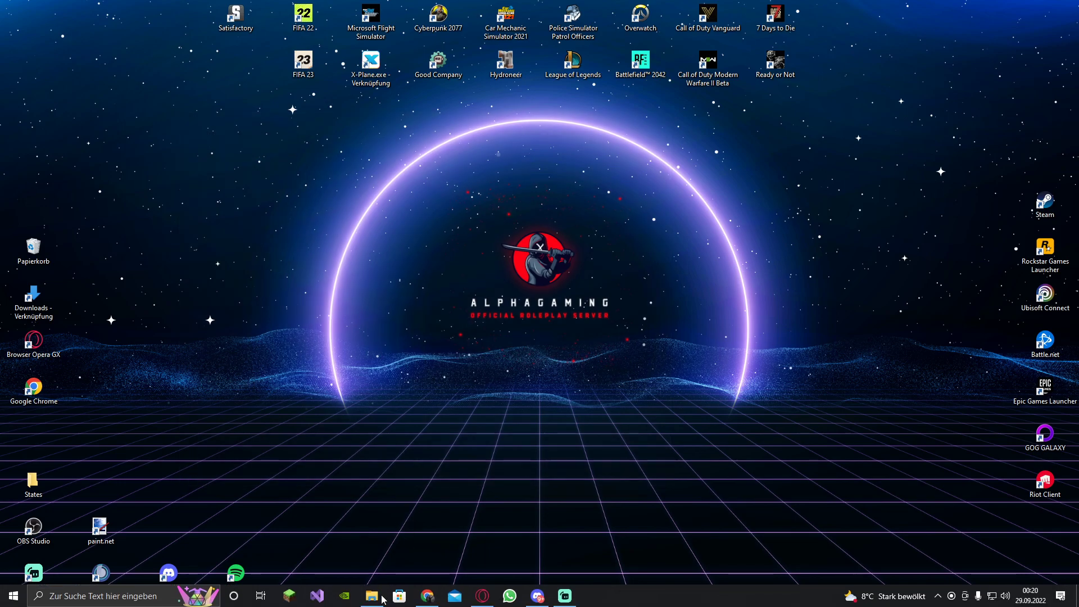
Browse from D:\EA Schmutz into FIFA 23 > __Installer > EAAntiCheat in File Explorer.
{"action": "left_click", "coordinate": [381, 596]}
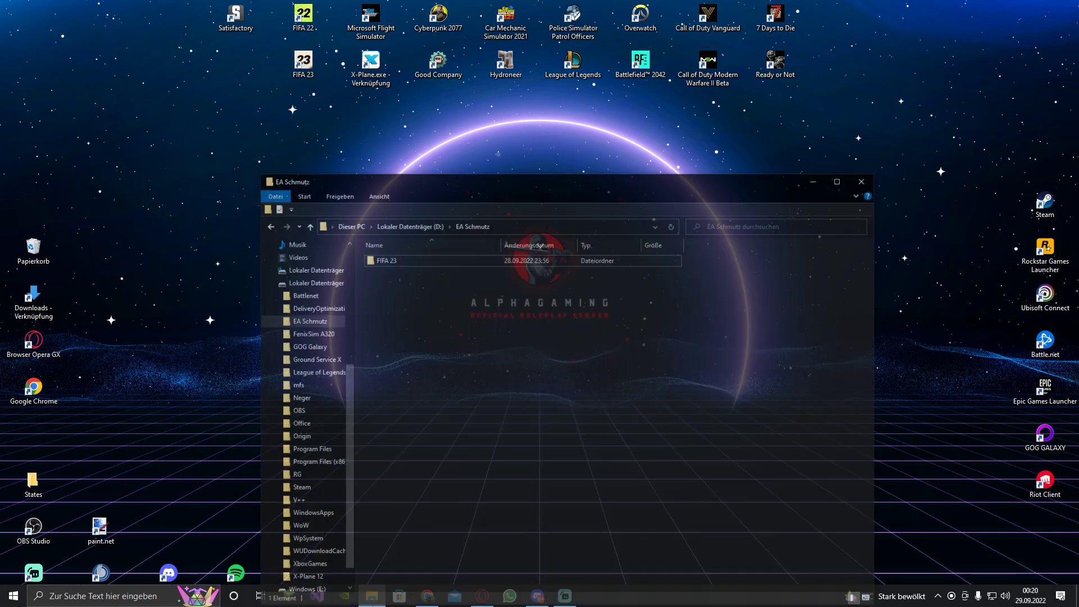
{"action": "left_click_drag", "start_coordinate": [489, 157], "coordinate": [477, 95]}
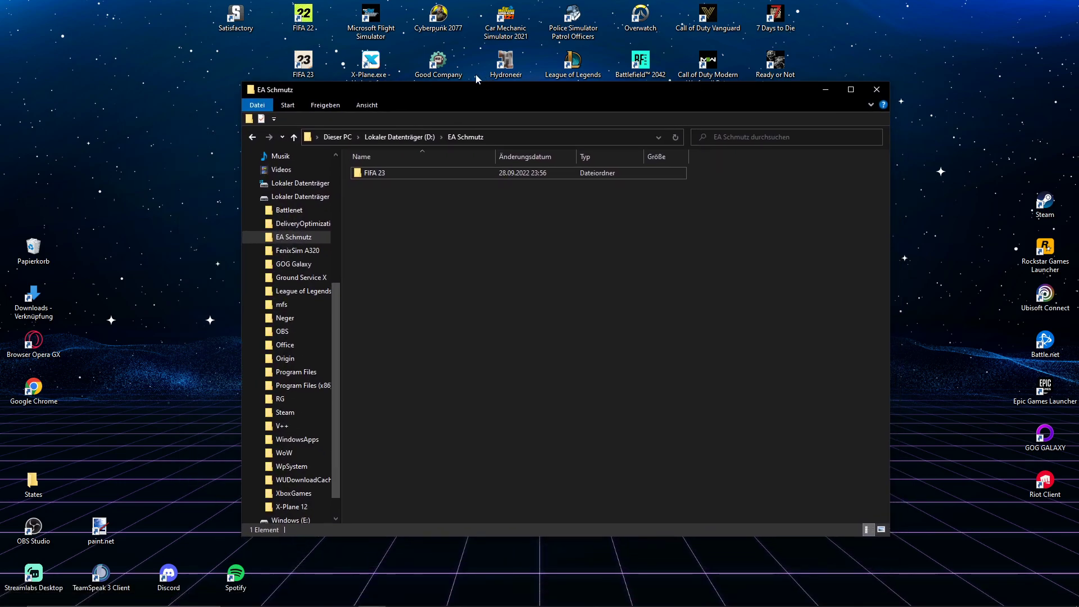
{"action": "double_click", "coordinate": [386, 172]}
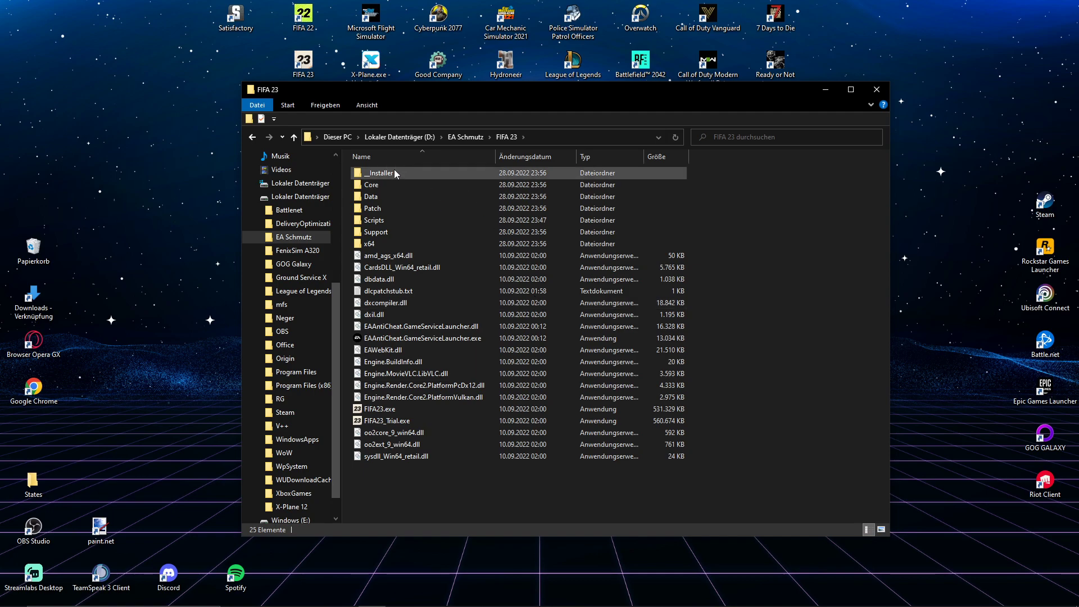
{"action": "double_click", "coordinate": [410, 174]}
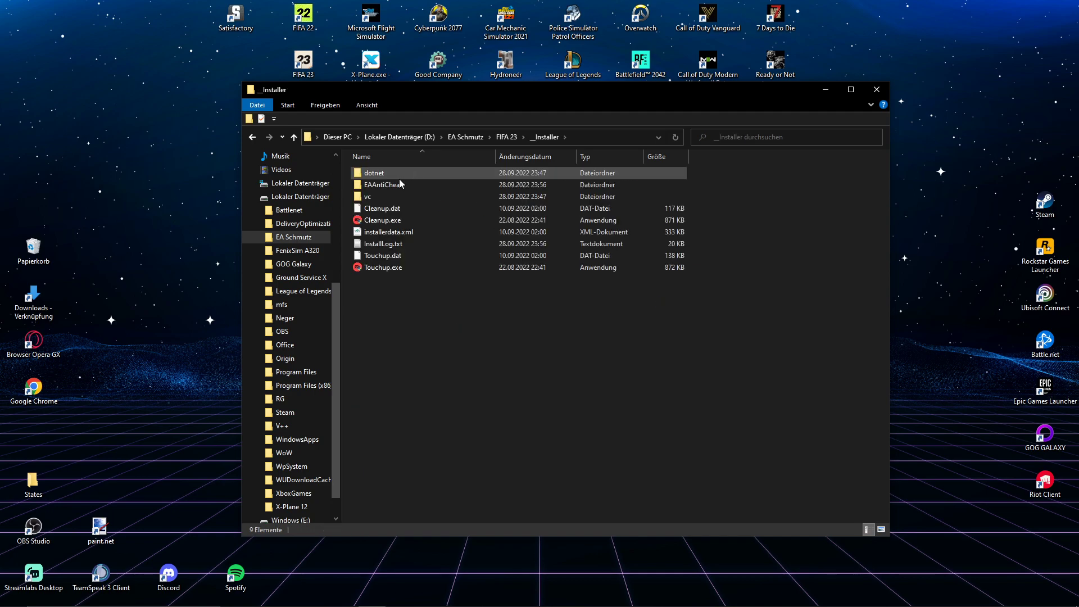
{"action": "double_click", "coordinate": [447, 183]}
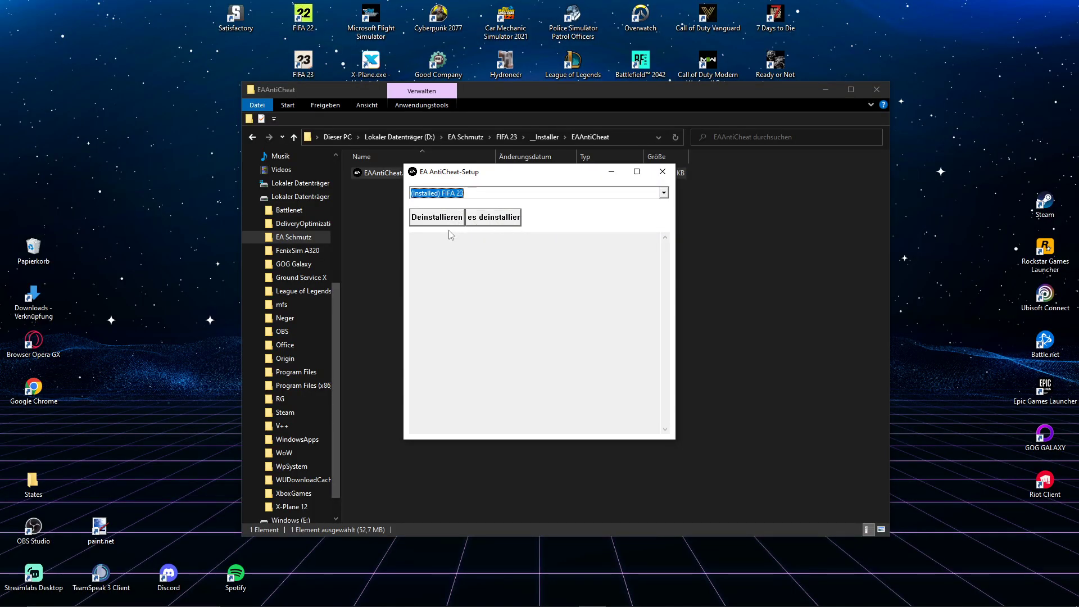
Uninstall, then reinstall EA AntiCheat for FIFA 23, and close the setup window.
{"action": "left_click", "coordinate": [439, 217]}
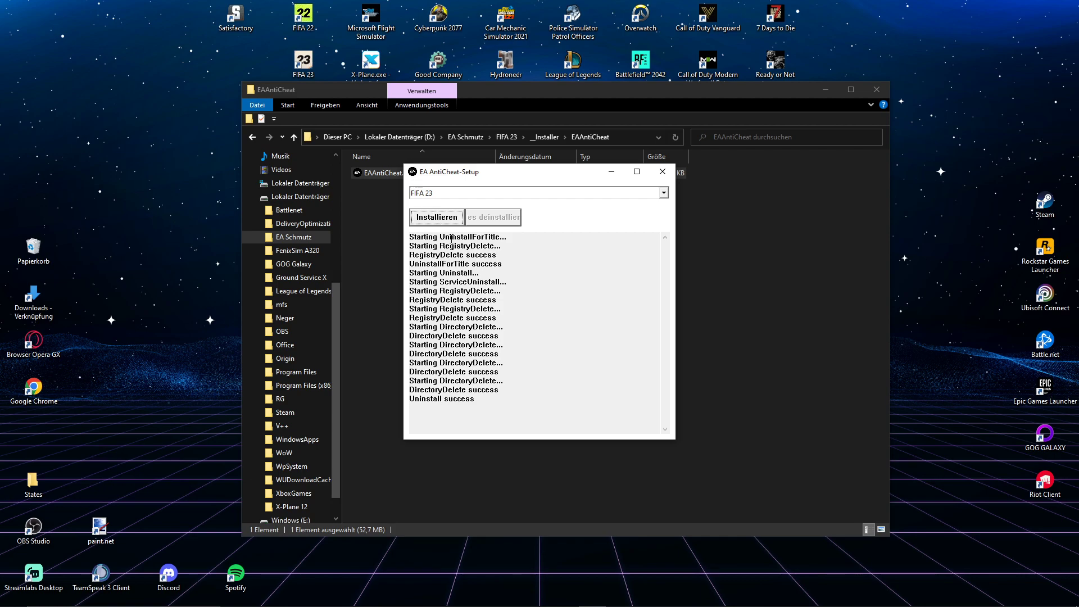
{"action": "left_click", "coordinate": [448, 221]}
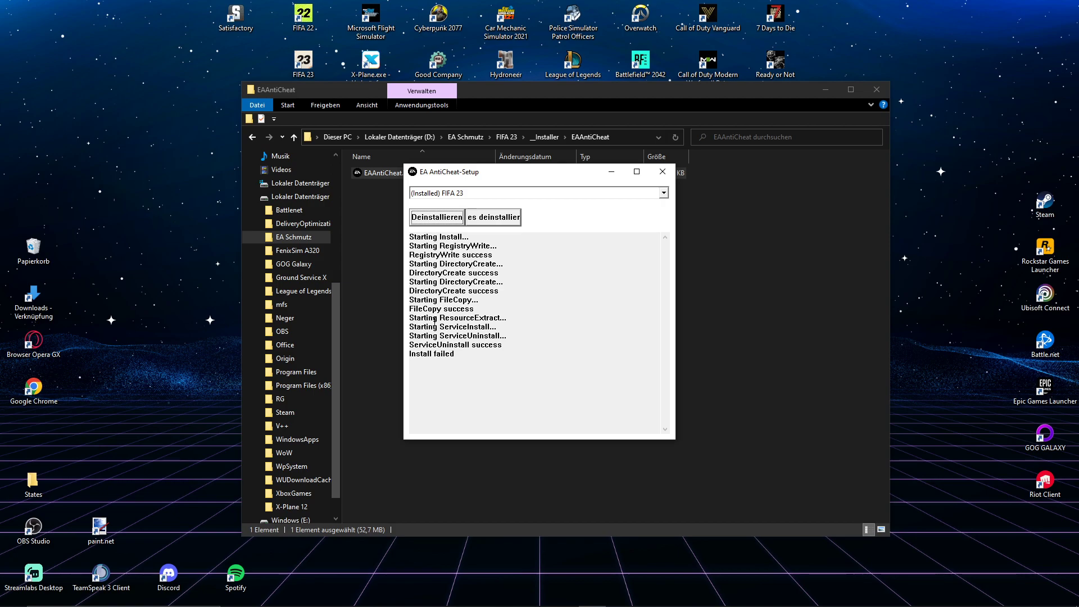
{"action": "left_click", "coordinate": [662, 171]}
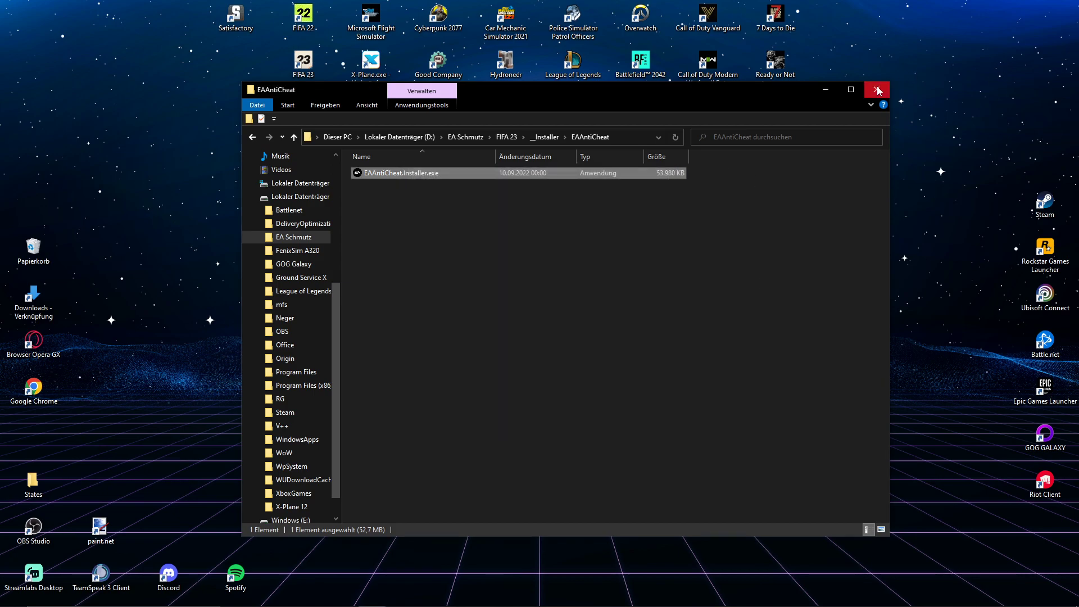
Close the EAAntiCheat folder and run Origin as administrator from a Start menu search.
{"action": "left_click", "coordinate": [876, 89]}
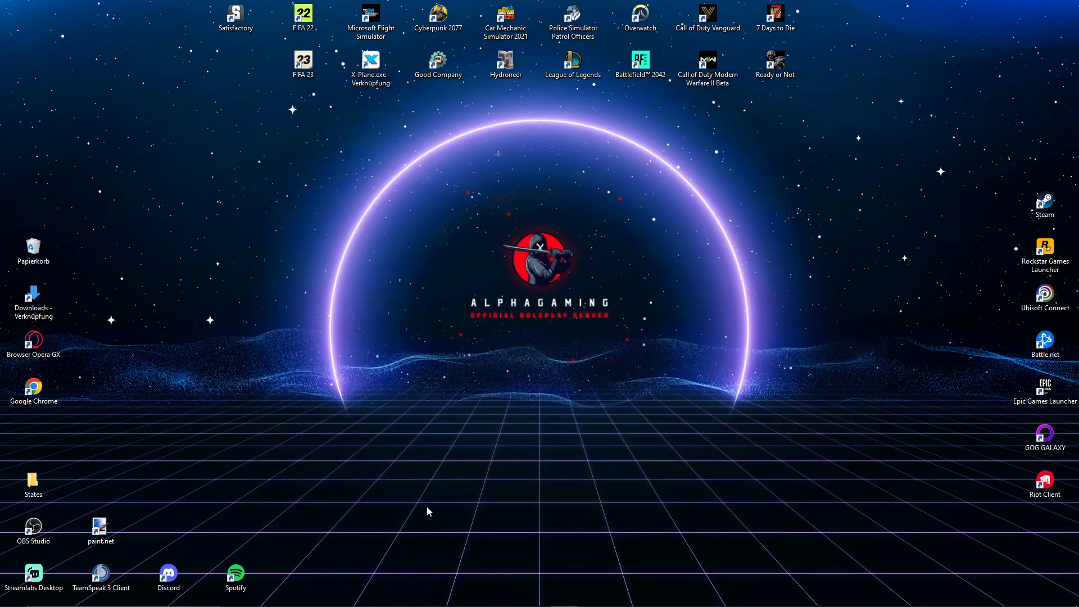
{"action": "key", "text": "super"}
{"action": "type", "text": "ori"}
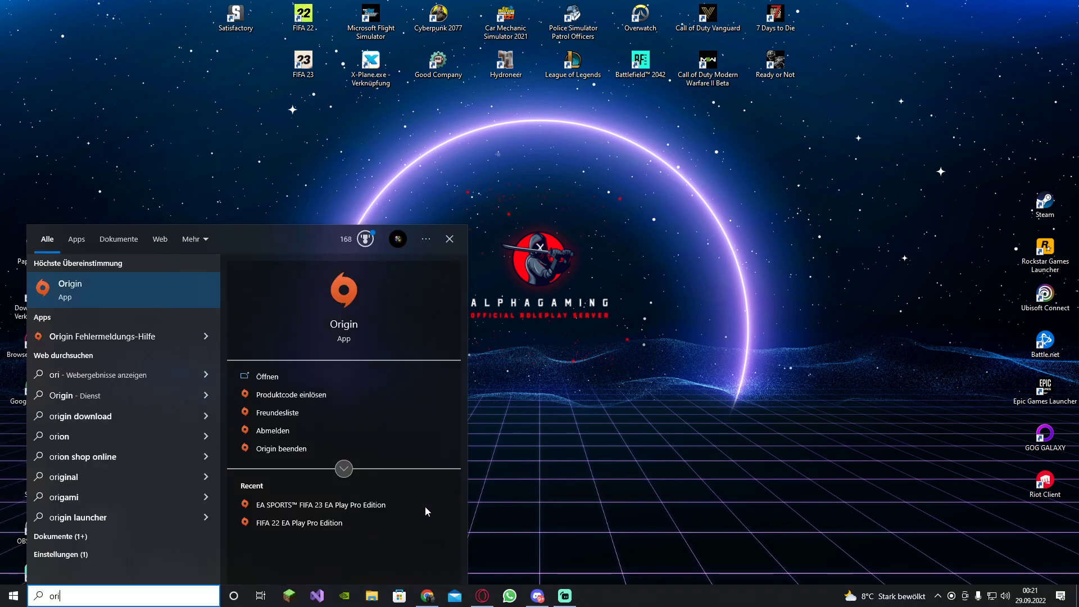
{"action": "right_click", "coordinate": [102, 297]}
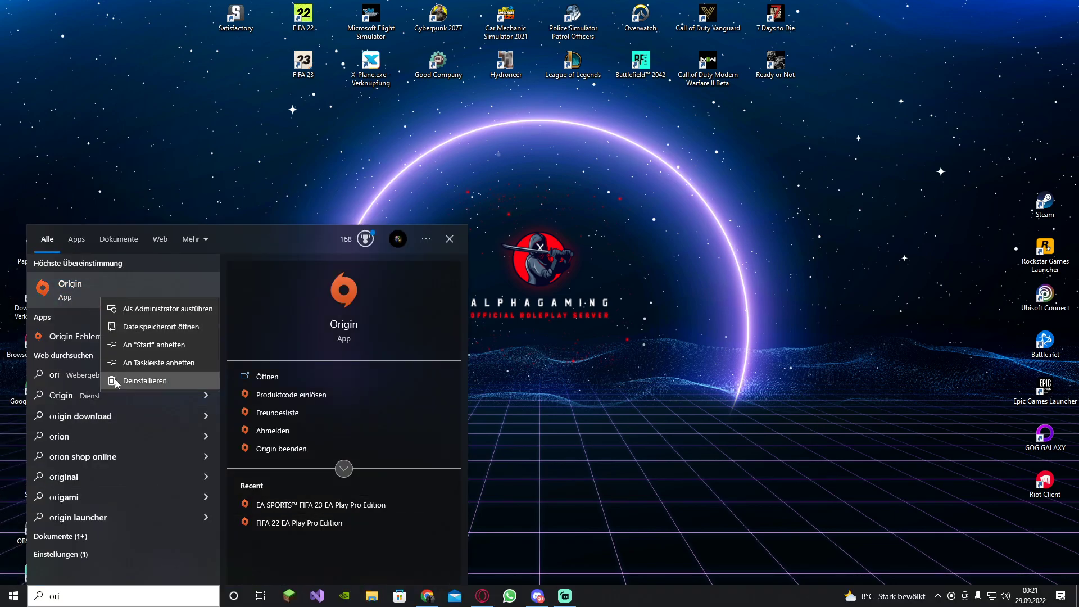
{"action": "left_click", "coordinate": [128, 312]}
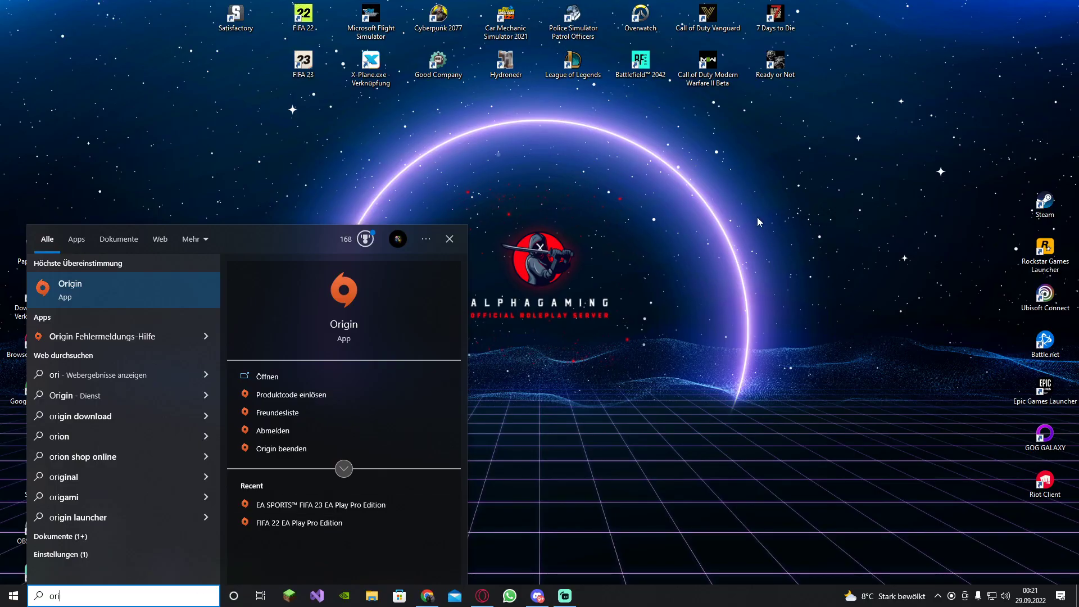
Dismiss the search results, open FIFA 23 from Meine Spielebibliothek and click Spielen.
{"action": "left_click", "coordinate": [771, 216]}
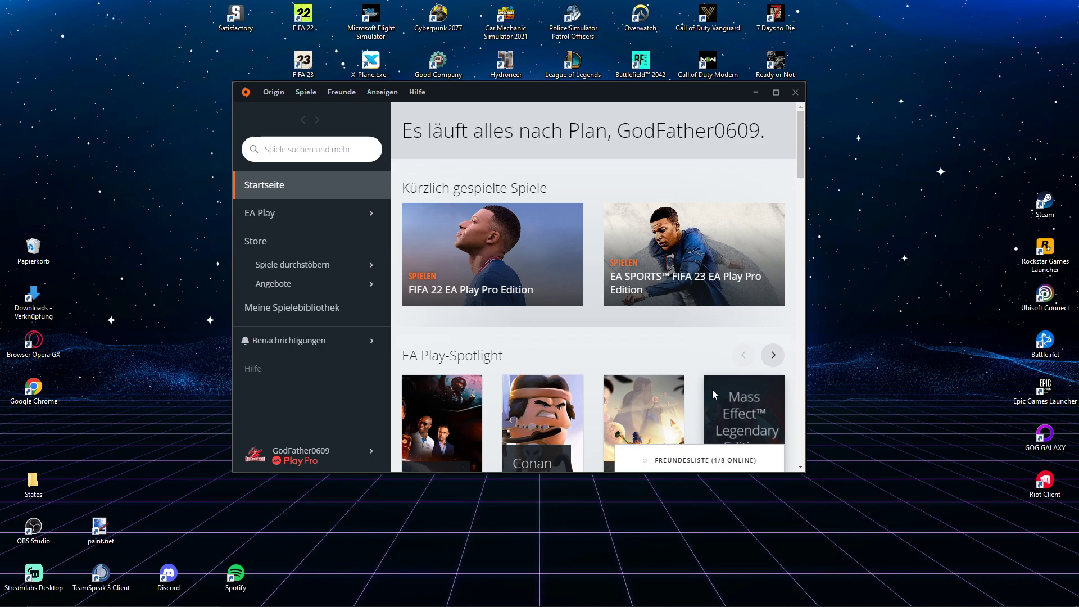
{"action": "left_click", "coordinate": [245, 212]}
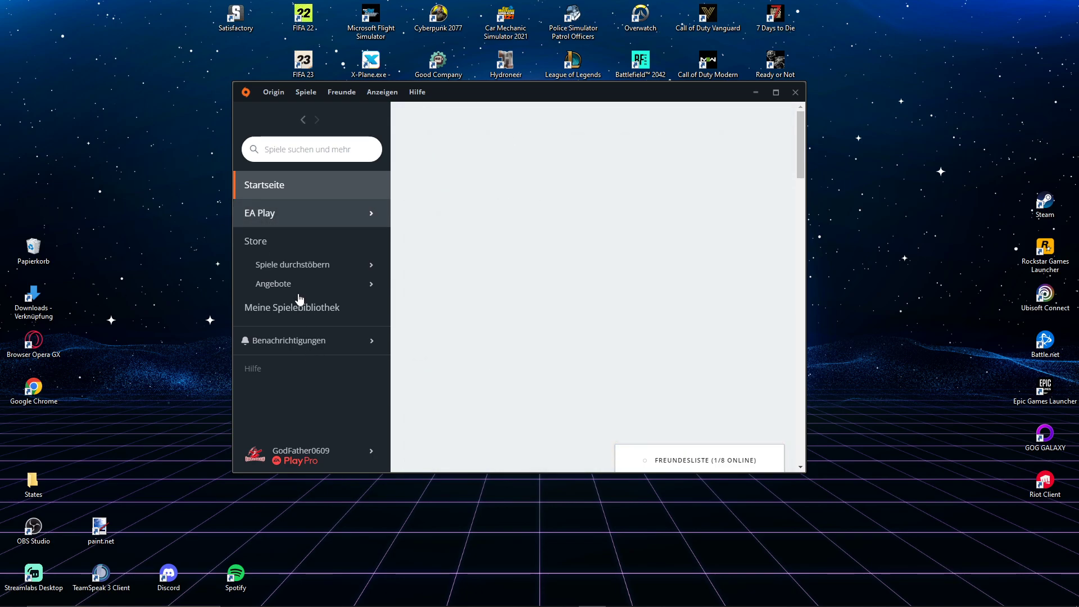
{"action": "left_click", "coordinate": [320, 308]}
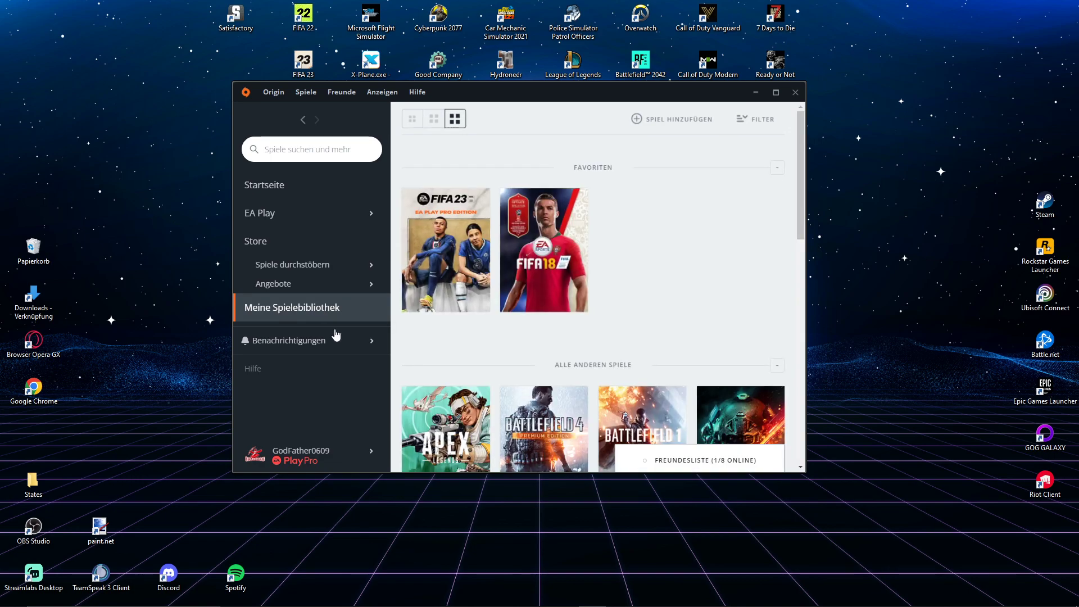
{"action": "left_click", "coordinate": [442, 260]}
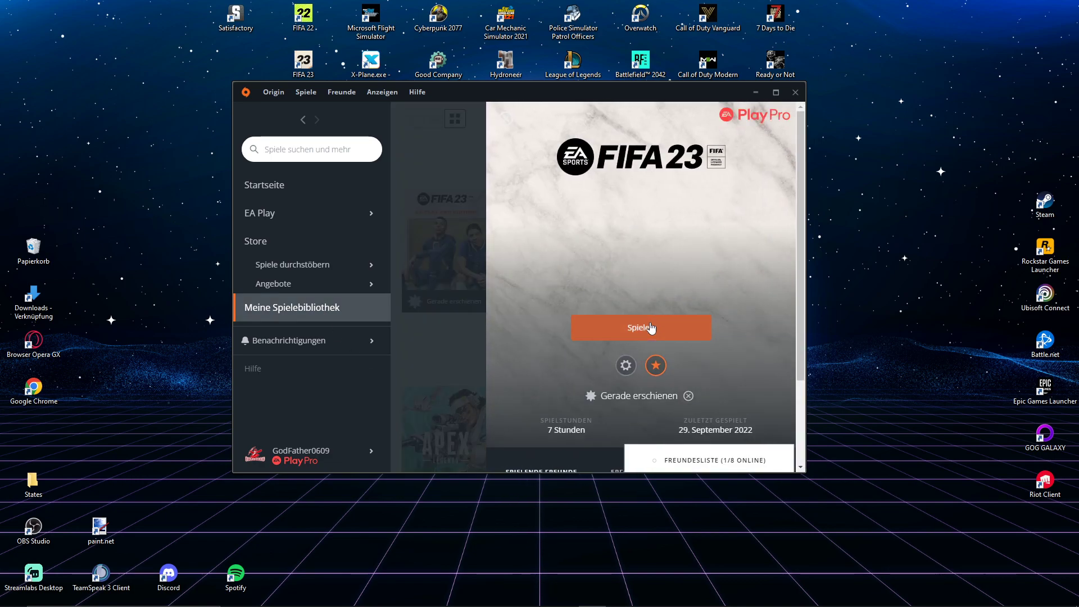
{"action": "left_click", "coordinate": [651, 328]}
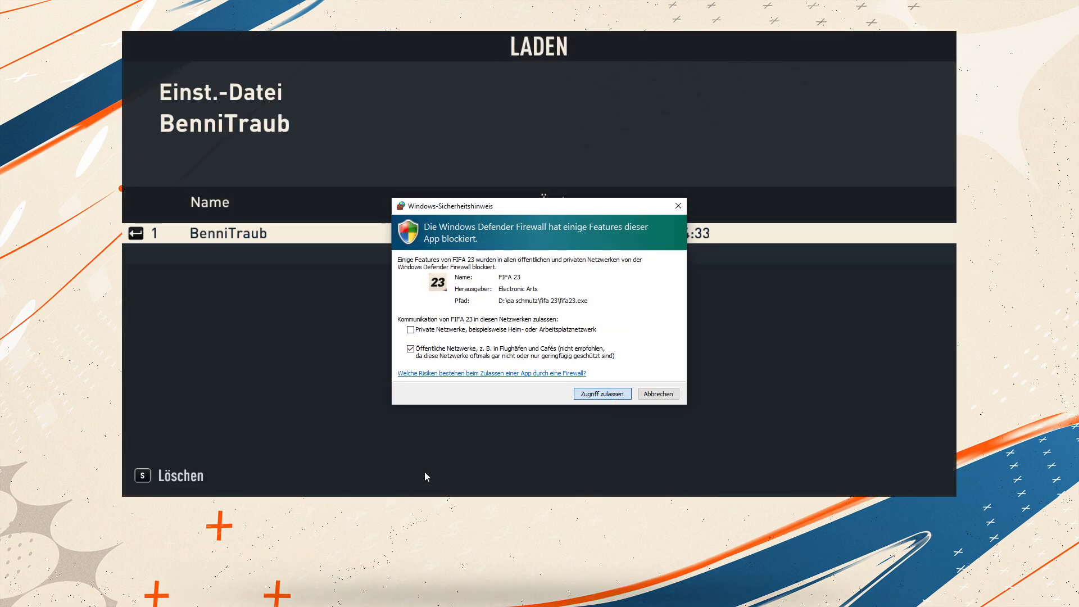
Dismiss the Windows-Sicherheitshinweis firewall alert for FIFA 23.
{"action": "left_click", "coordinate": [600, 395]}
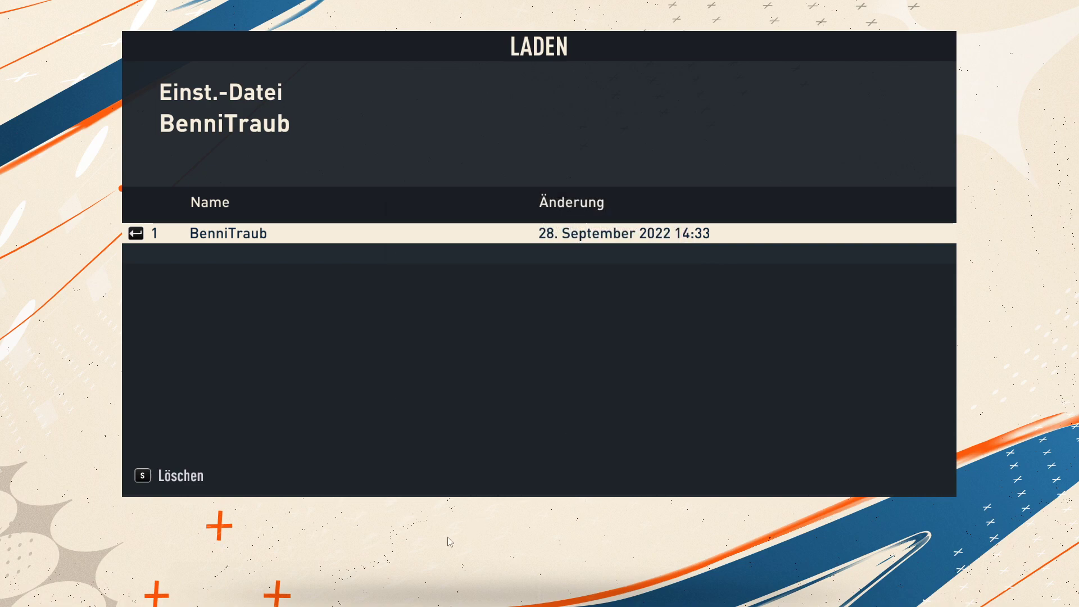